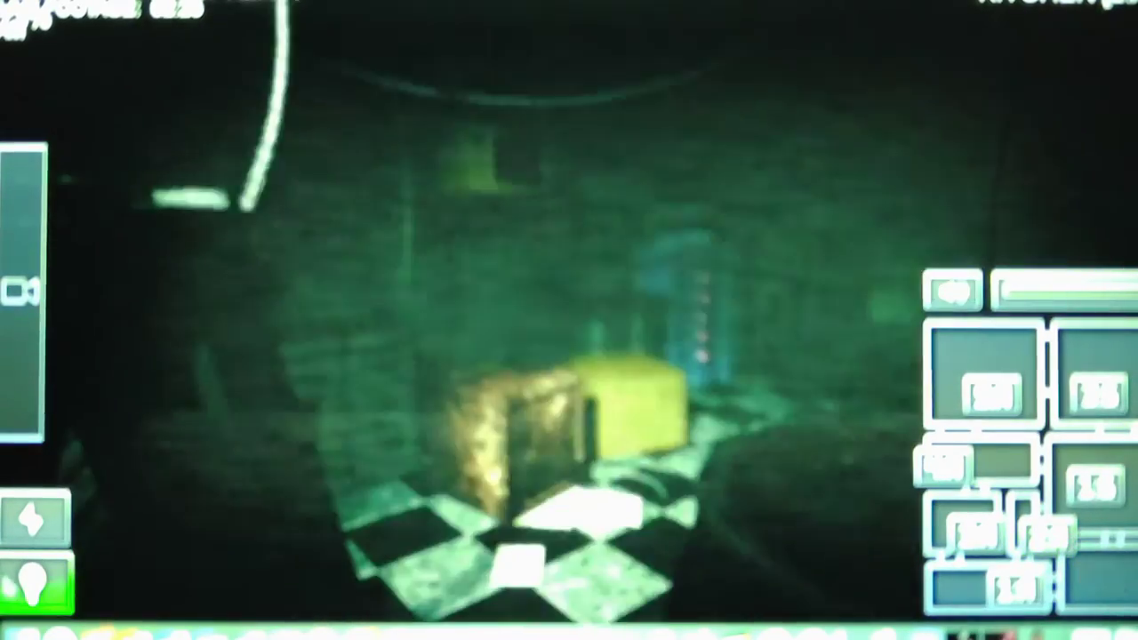
click(952, 291)
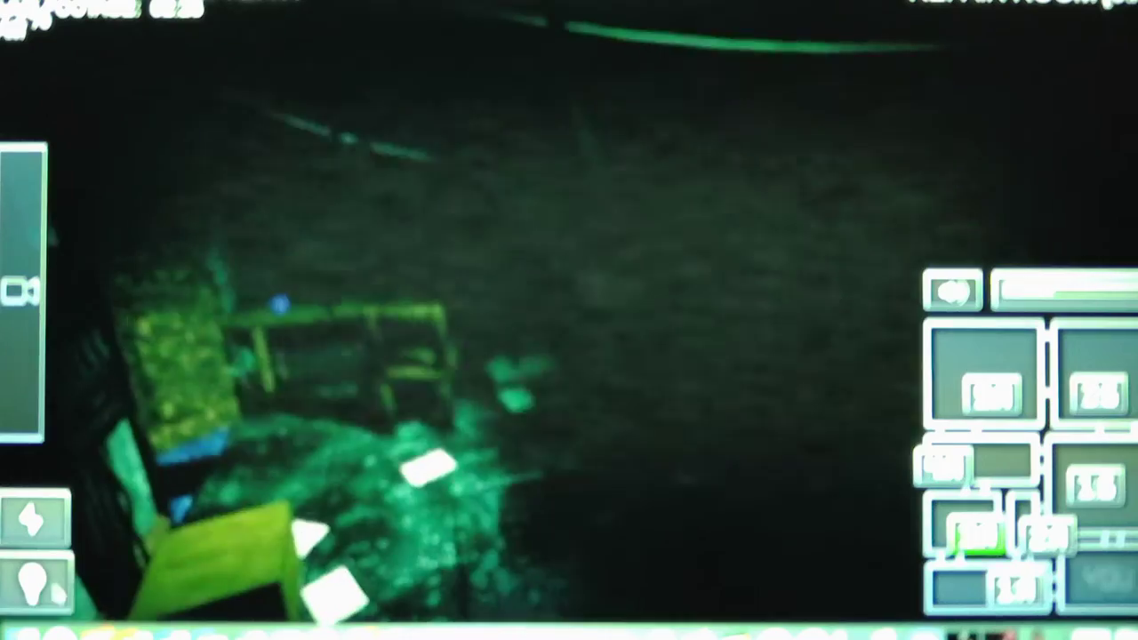
key(space)
click(36, 585)
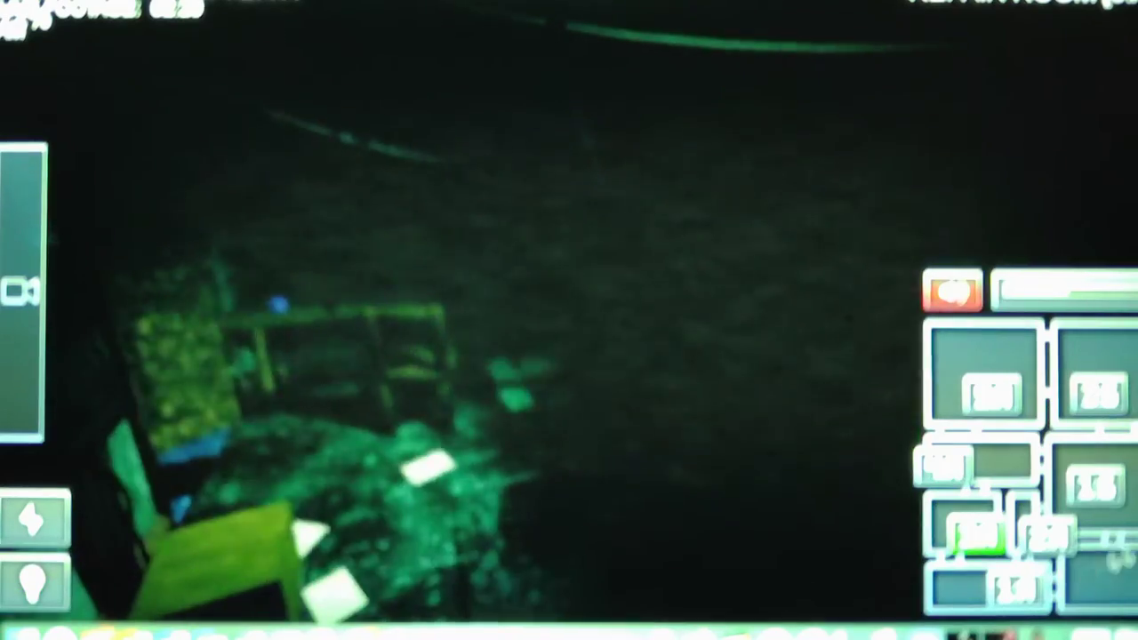
key(space)
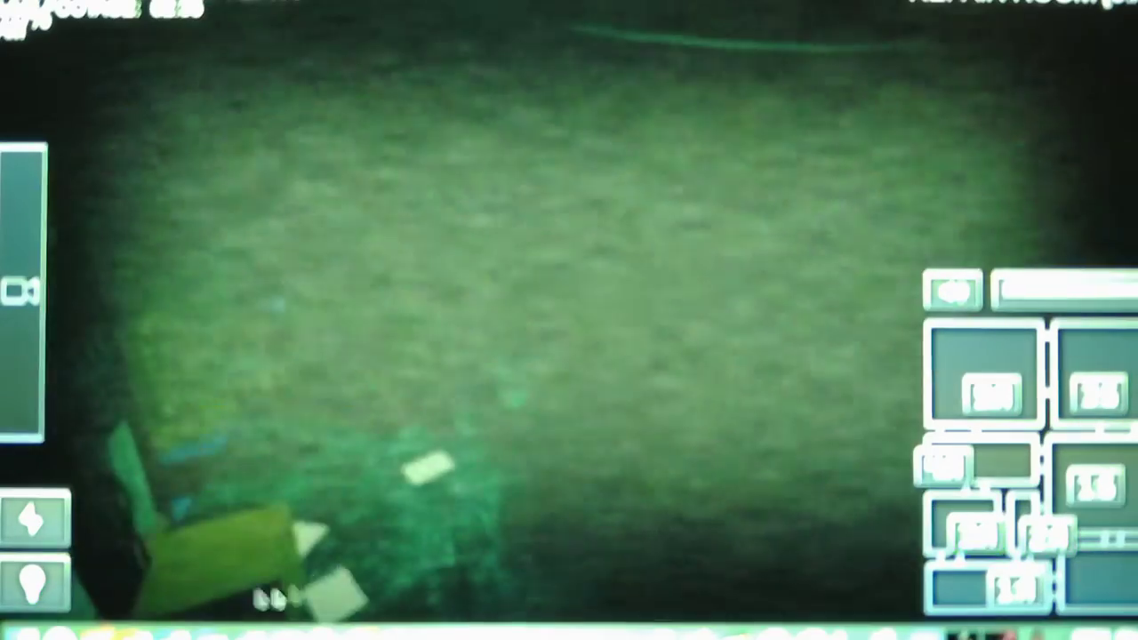
key(space)
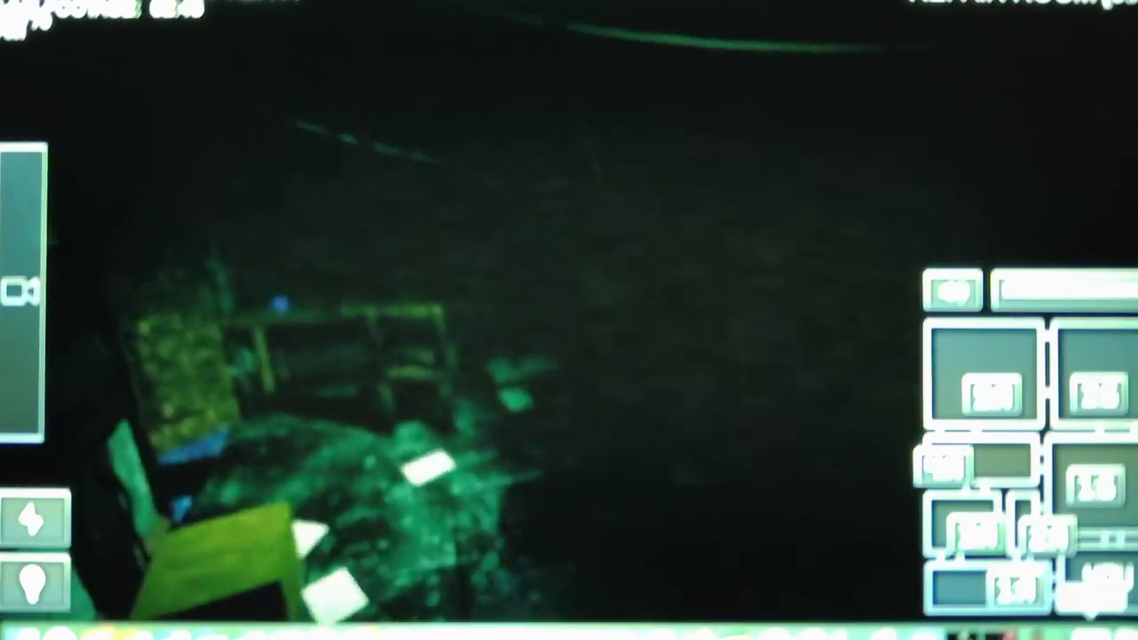
click(1047, 535)
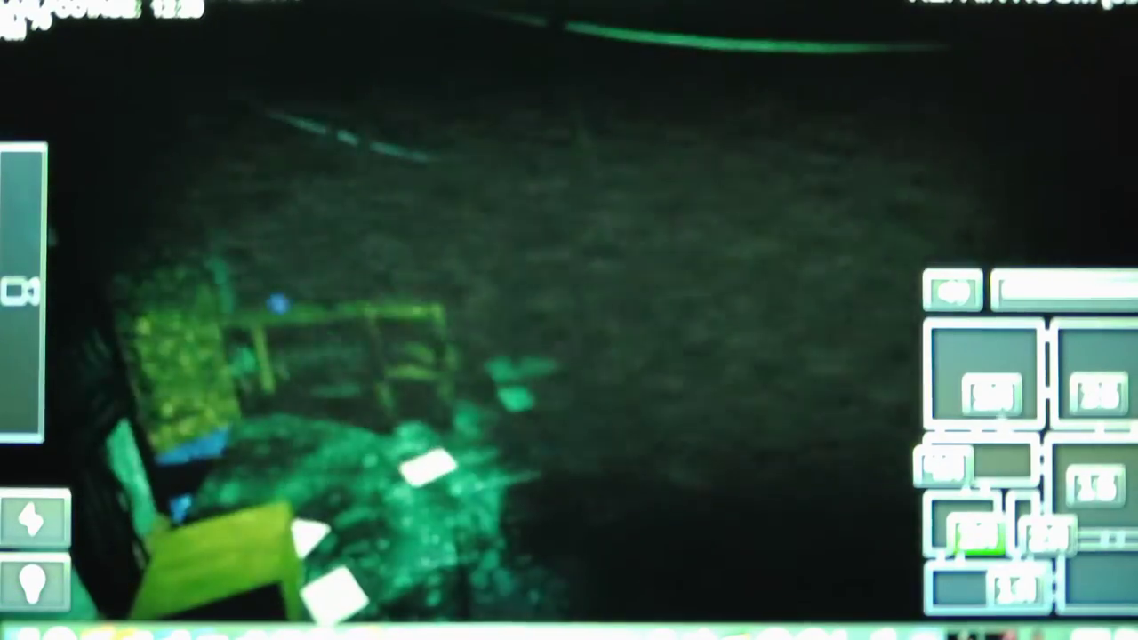
click(991, 391)
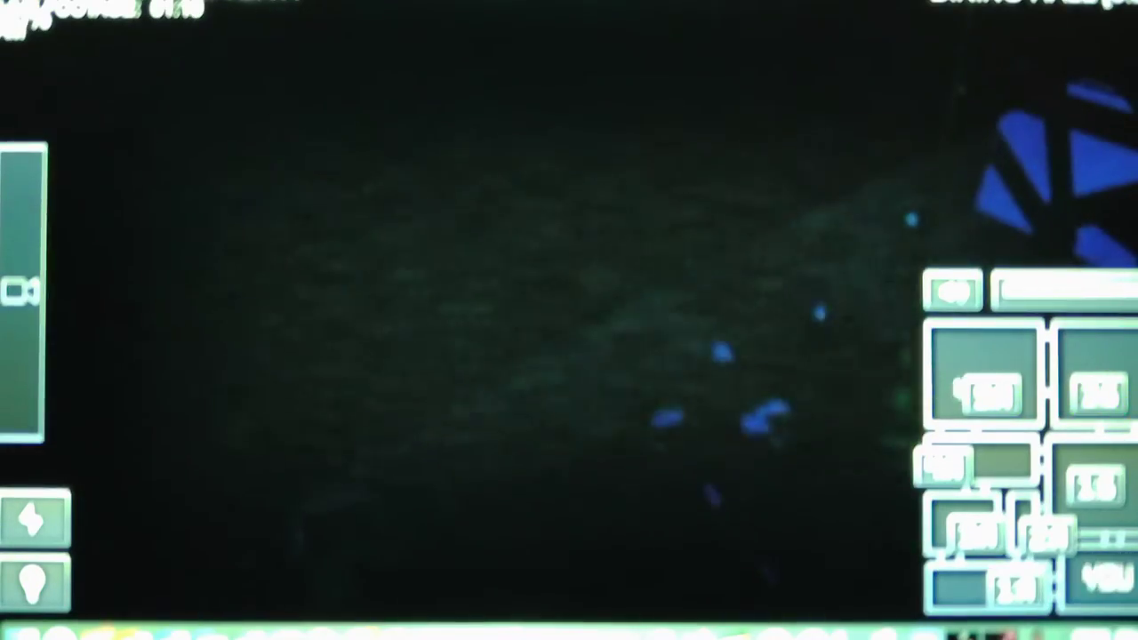
click(985, 373)
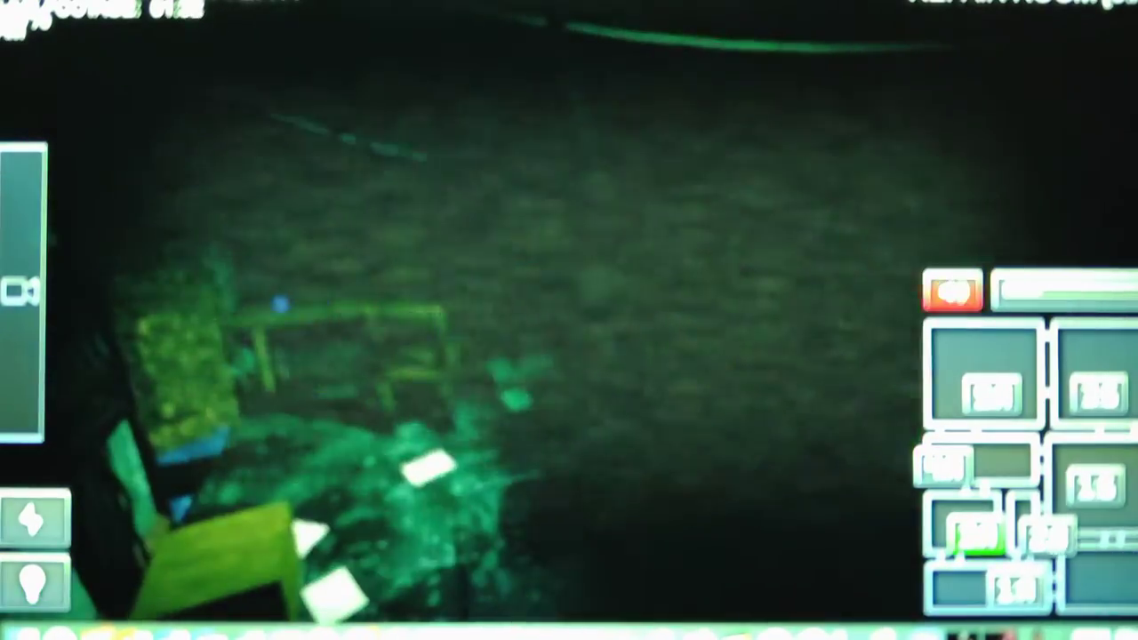
click(1044, 533)
click(35, 583)
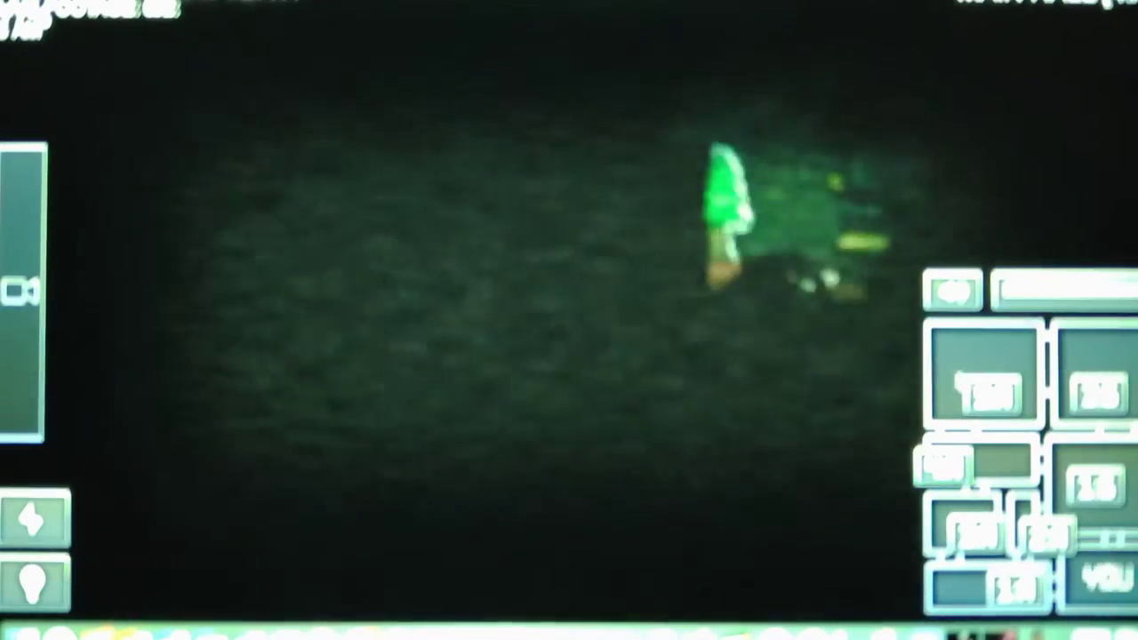
click(987, 392)
click(35, 582)
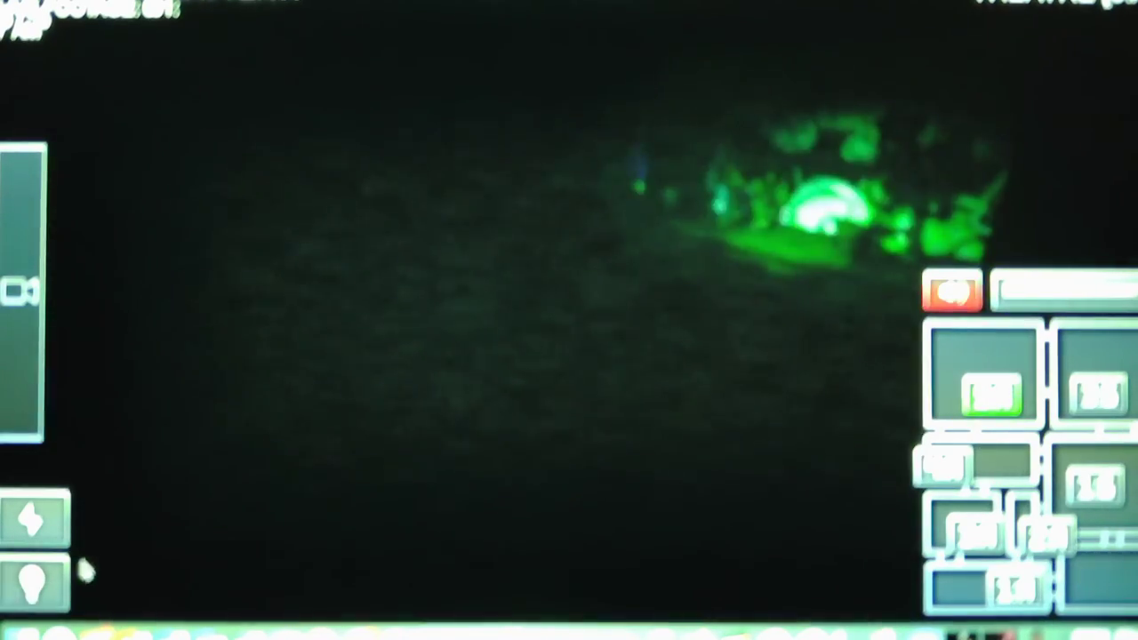
click(35, 582)
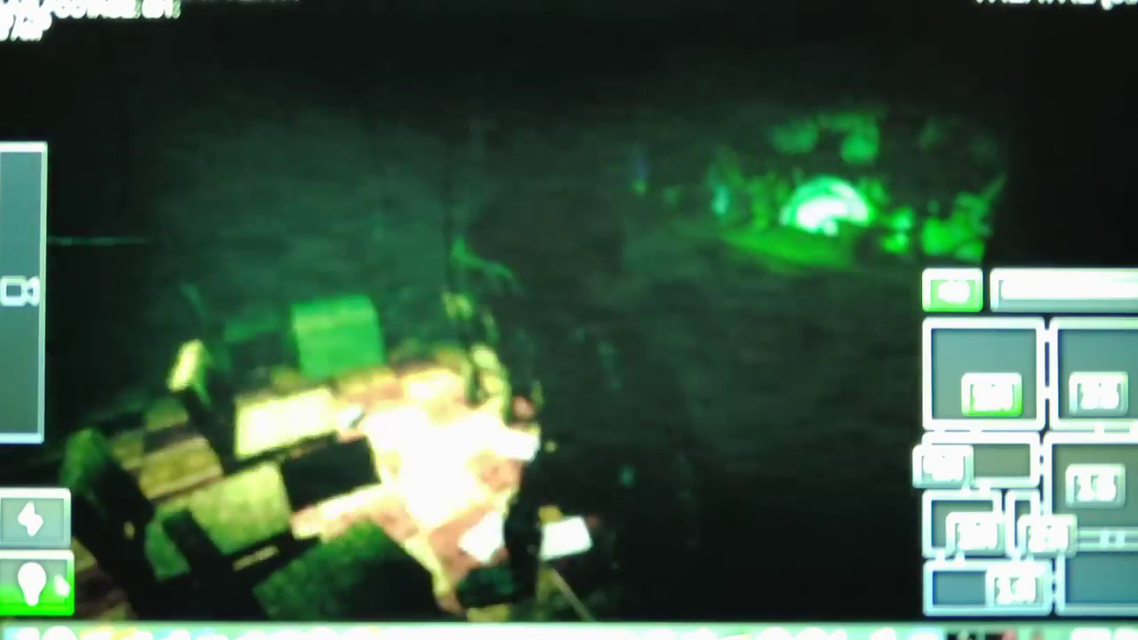